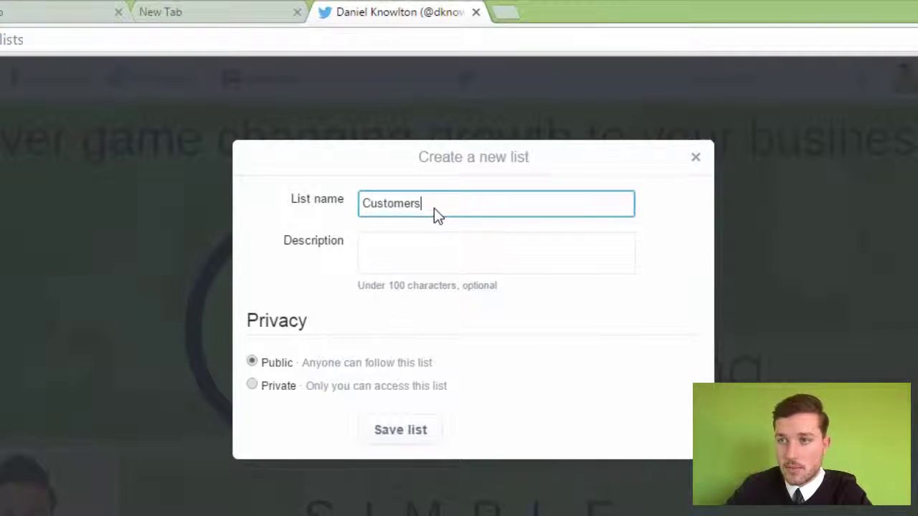
# Step: Describe the new Customers list as "KPS Digital Marketing Customers", make it private and save it
pyautogui.click(421, 257)
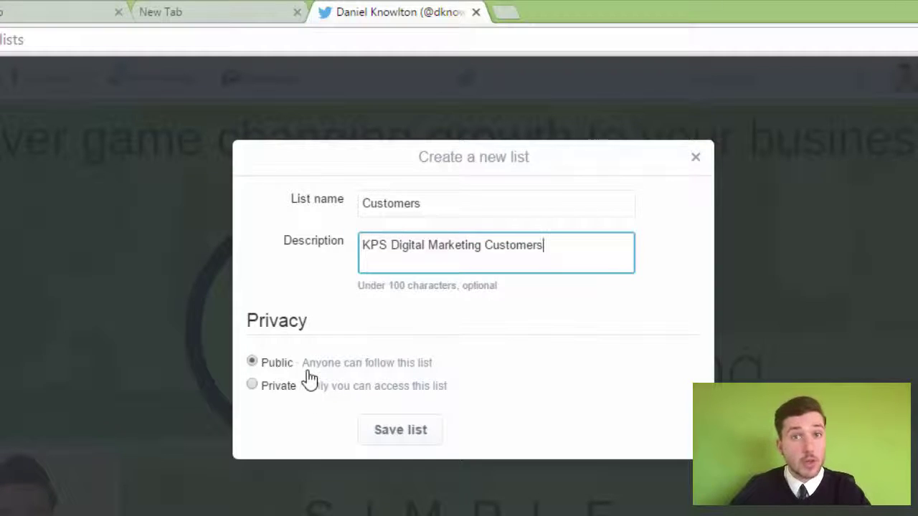
pyautogui.click(260, 388)
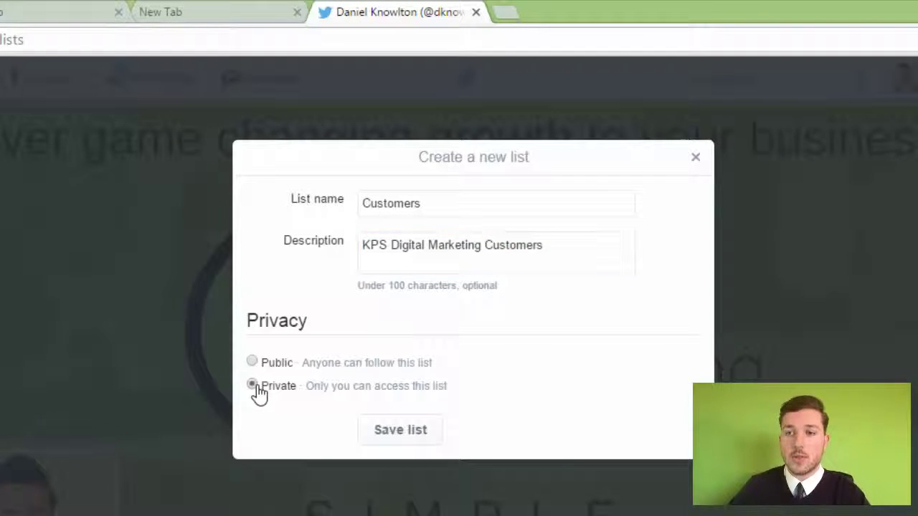
pyautogui.click(402, 434)
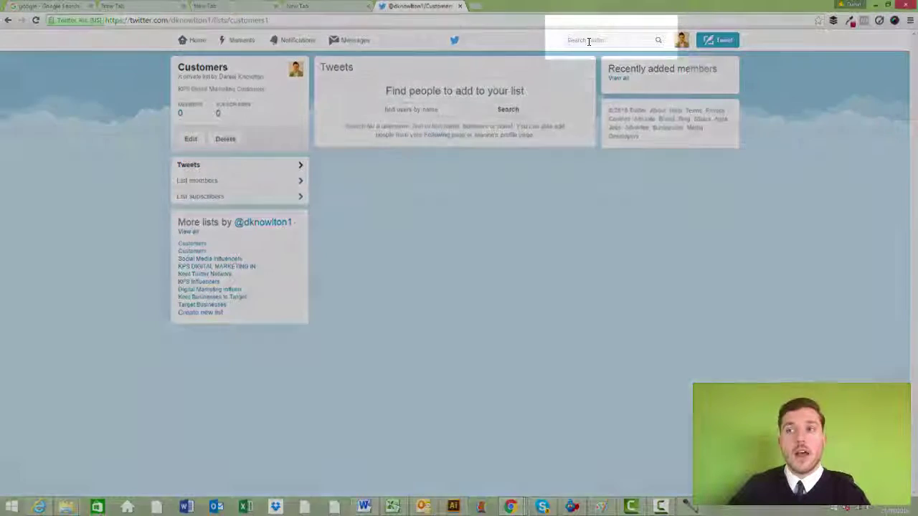
# Step: Search Twitter for "tt" and open the TT Trading Ltd. UK profile
pyautogui.click(589, 41)
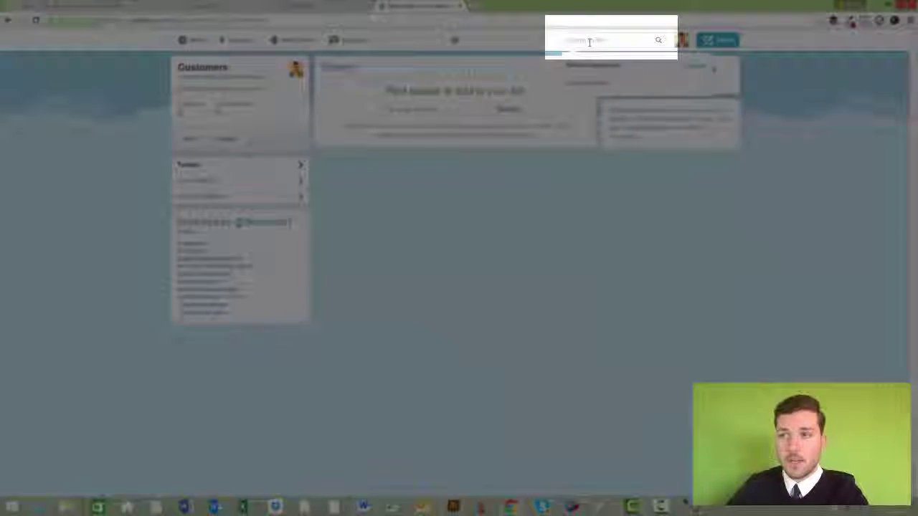
pyautogui.write('tt')
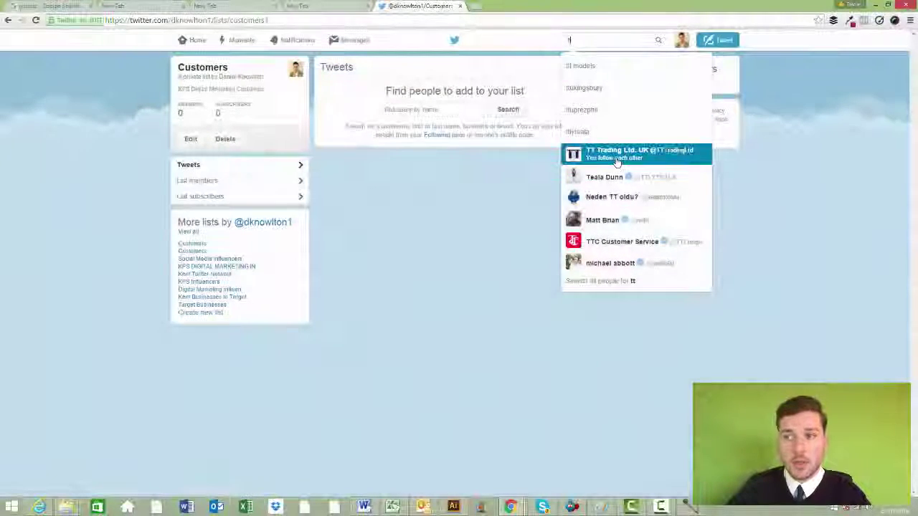
pyautogui.click(615, 161)
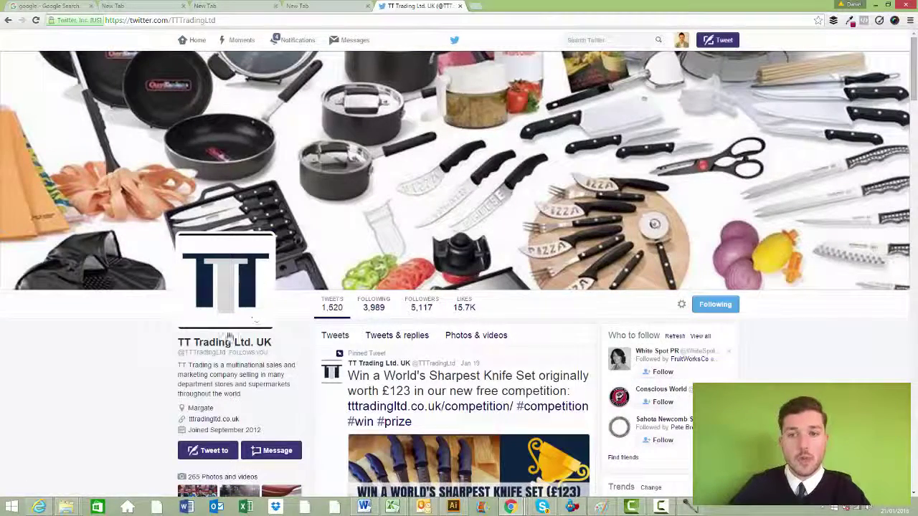
# Step: Add the TT Trading Ltd. UK account to the first Customers list and close the list selection
pyautogui.click(683, 306)
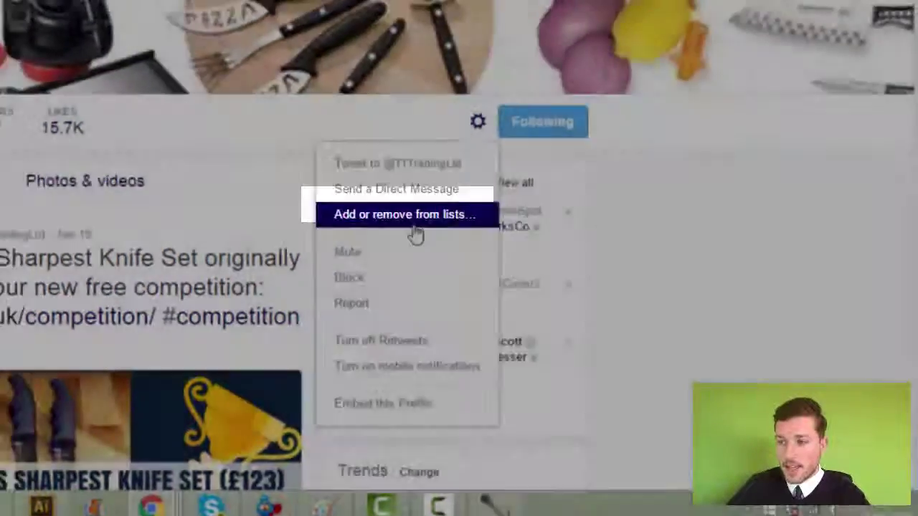
pyautogui.click(414, 228)
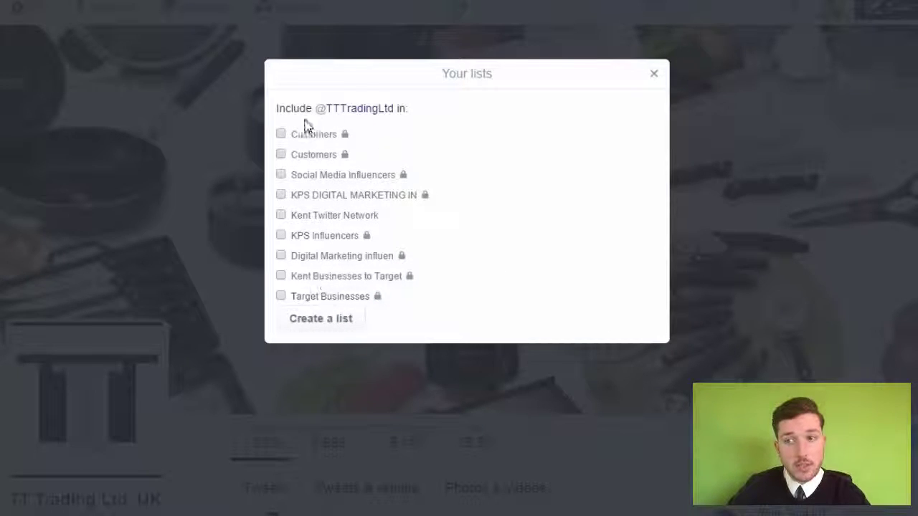
pyautogui.click(280, 138)
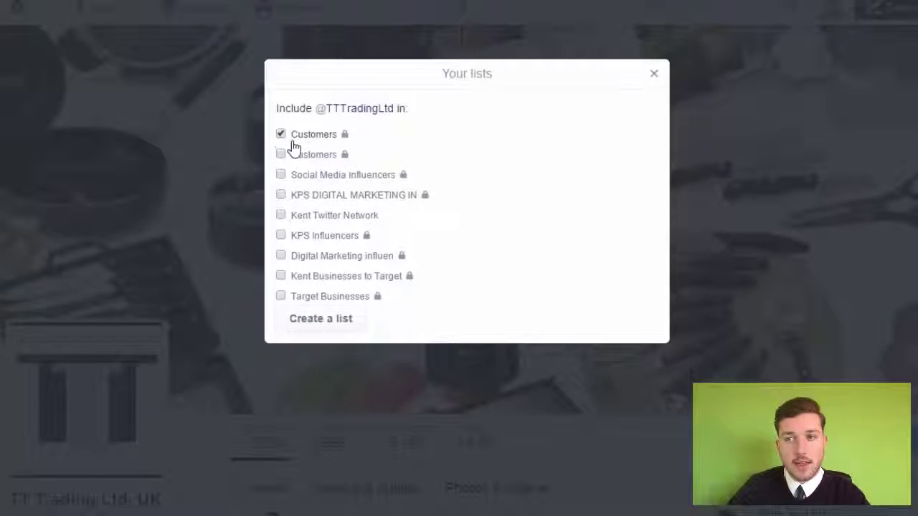
pyautogui.click(653, 73)
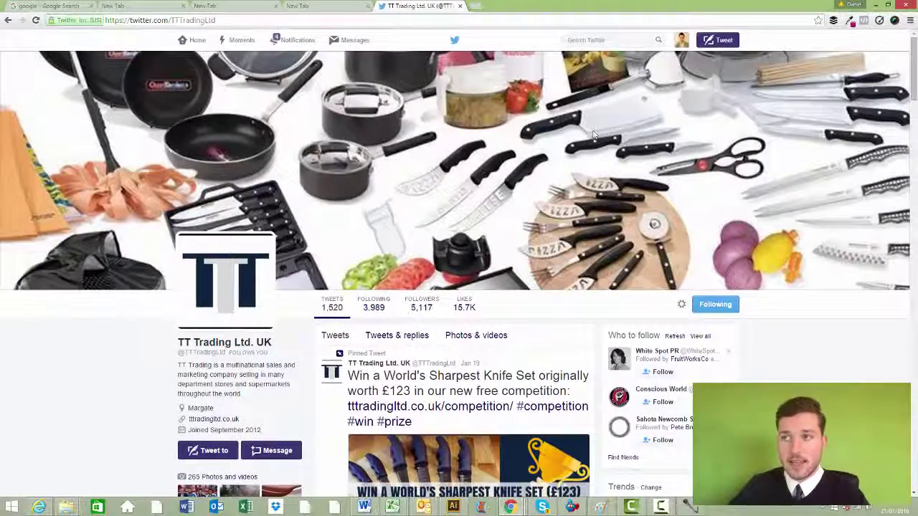
# Step: Open the first Customers list from your own Twitter lists and view its members
pyautogui.click(680, 41)
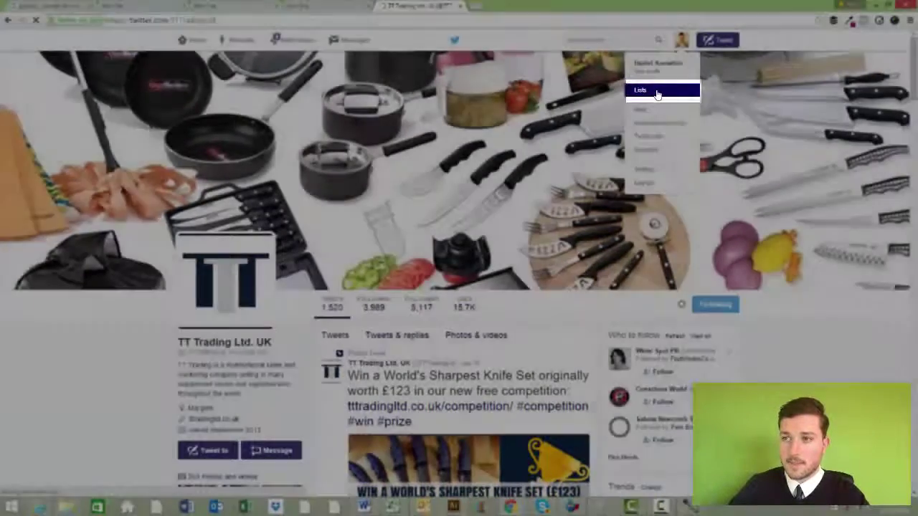
pyautogui.click(655, 92)
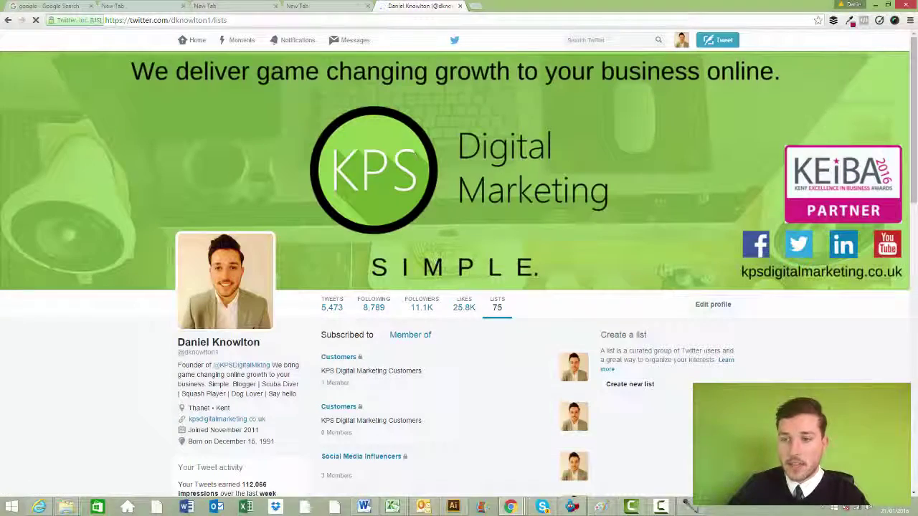
pyautogui.scroll(-2, 338, 219)
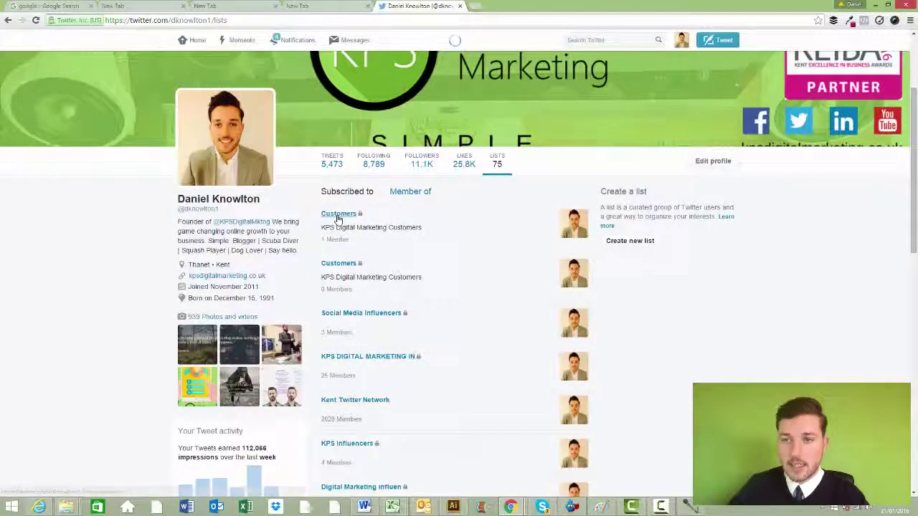
pyautogui.click(339, 215)
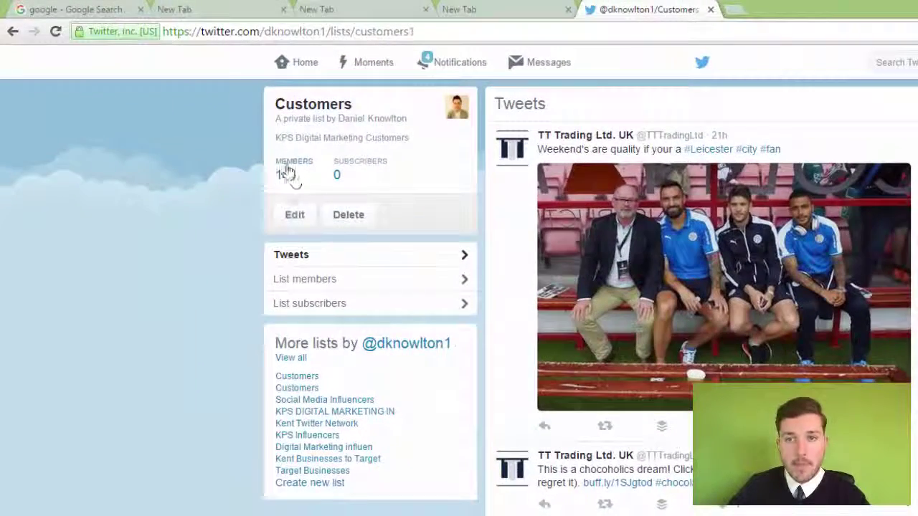
pyautogui.click(285, 174)
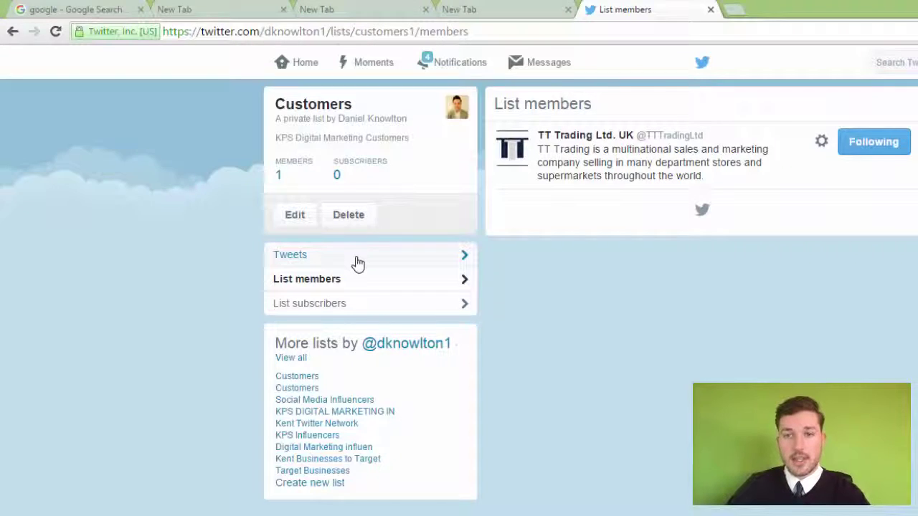
# Step: View the Customers list's subscribers and look through its members' tweets
pyautogui.click(315, 304)
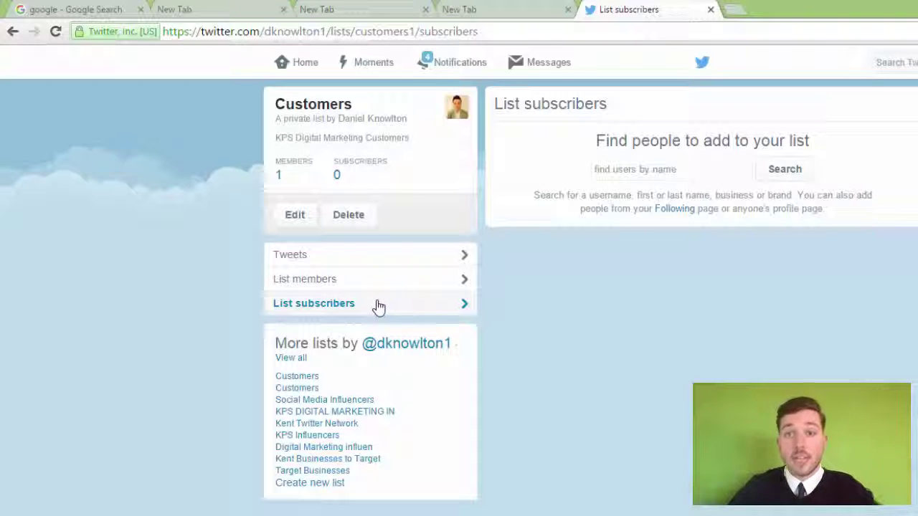
pyautogui.click(315, 258)
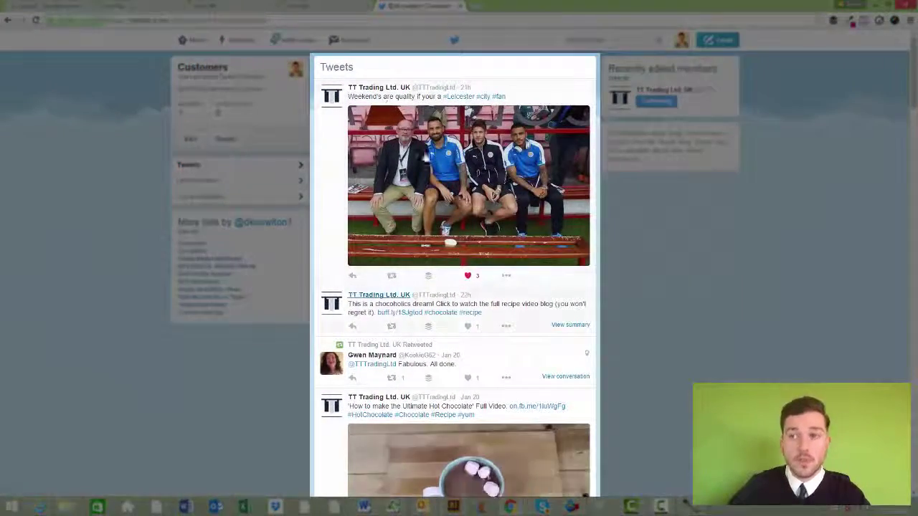
pyautogui.scroll(-7, 445, 230)
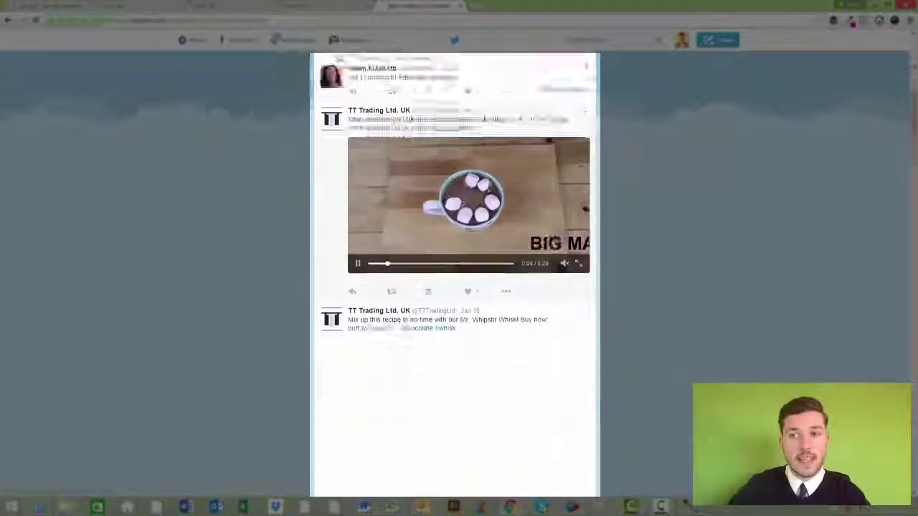
pyautogui.scroll(10, 441, 233)
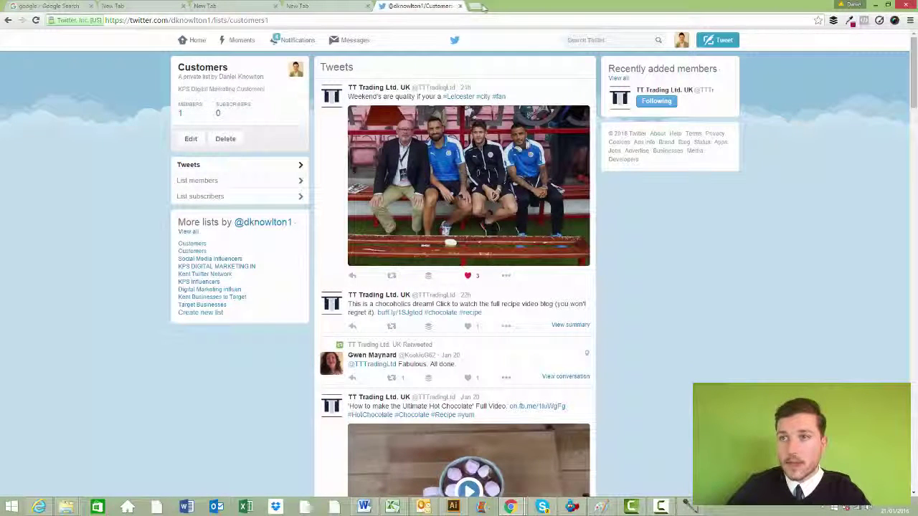
# Step: Search Google in a new browser tab for "site:twitter.com inurl:lists <insert search term>"
pyautogui.click(479, 6)
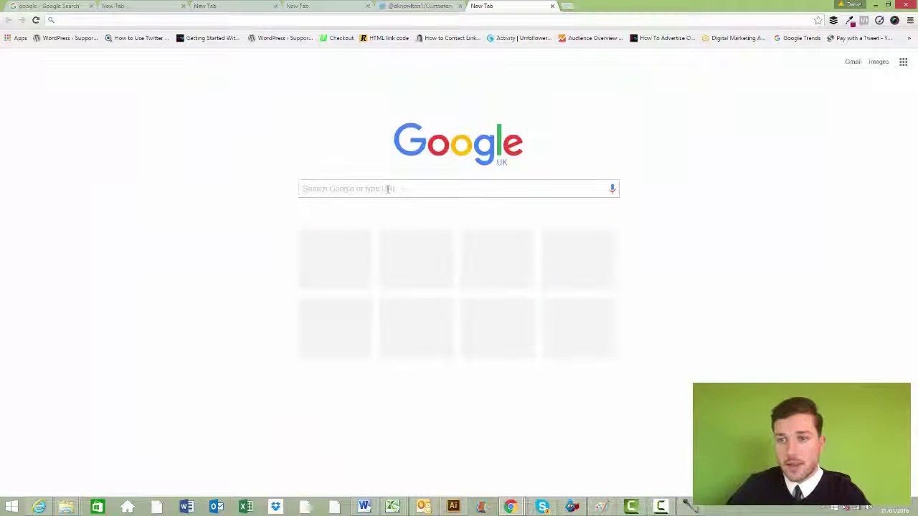
pyautogui.click(388, 189)
pyautogui.write('site:twitter.com inurl:lists <insert search term>')
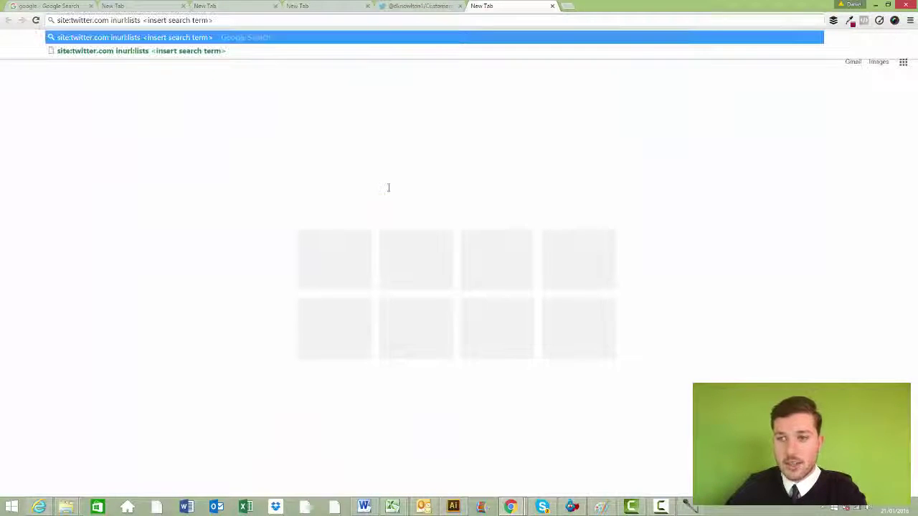
pyautogui.press('Return')
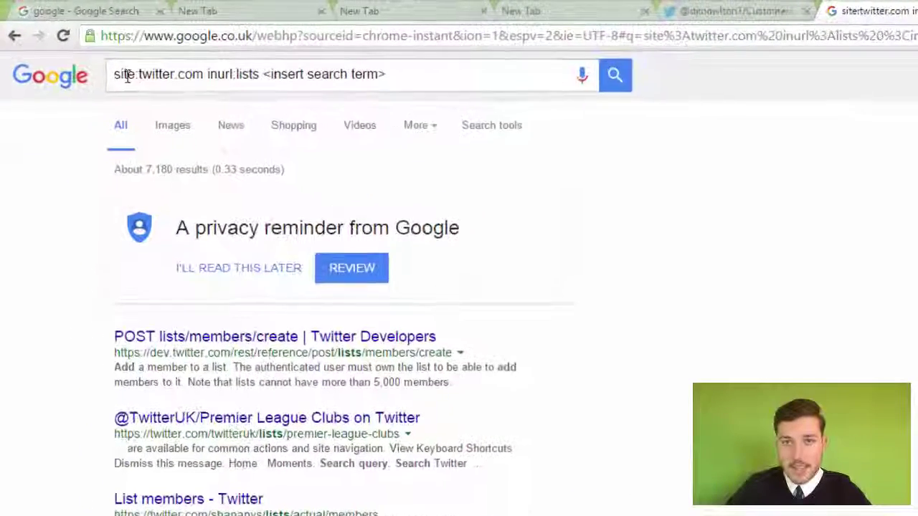
# Step: Replace the placeholder between the angle brackets with "kent business" and rerun the Google search for Twitter lists
pyautogui.moveTo(116, 75); pyautogui.dragTo(257, 74)
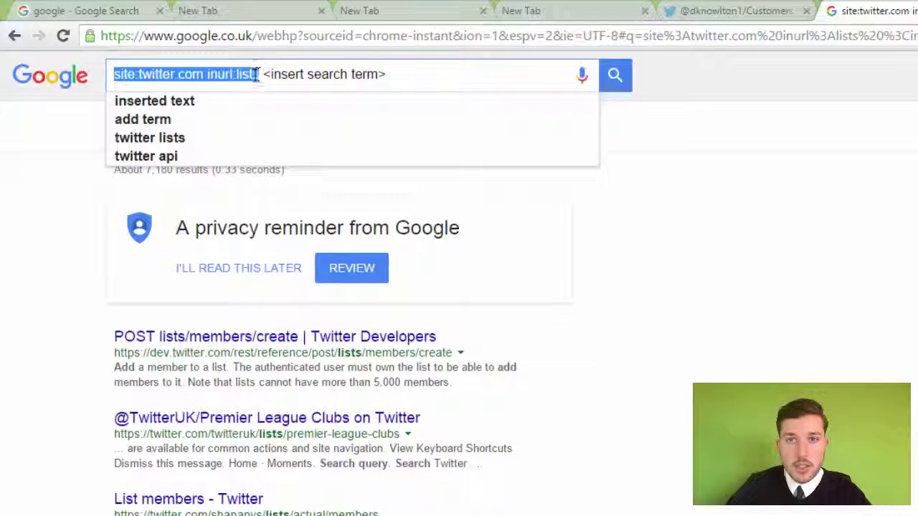
pyautogui.click(164, 76)
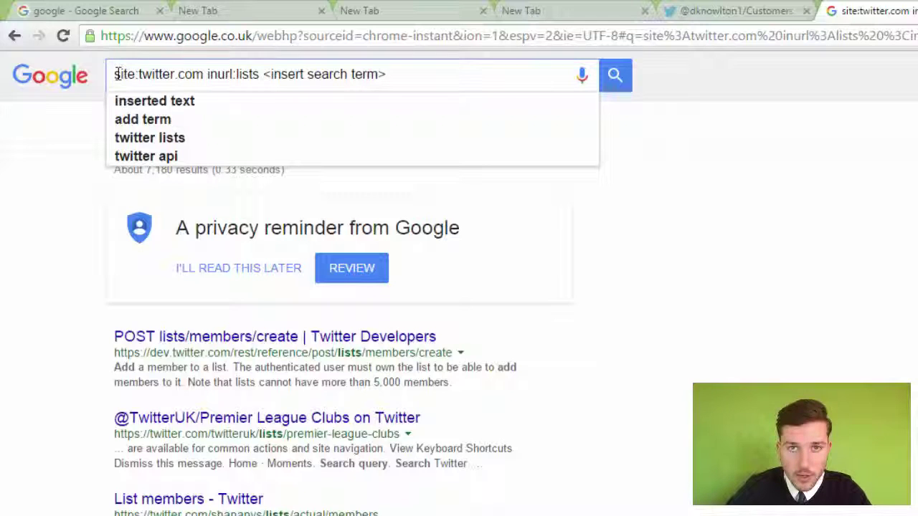
pyautogui.moveTo(206, 73); pyautogui.dragTo(370, 81)
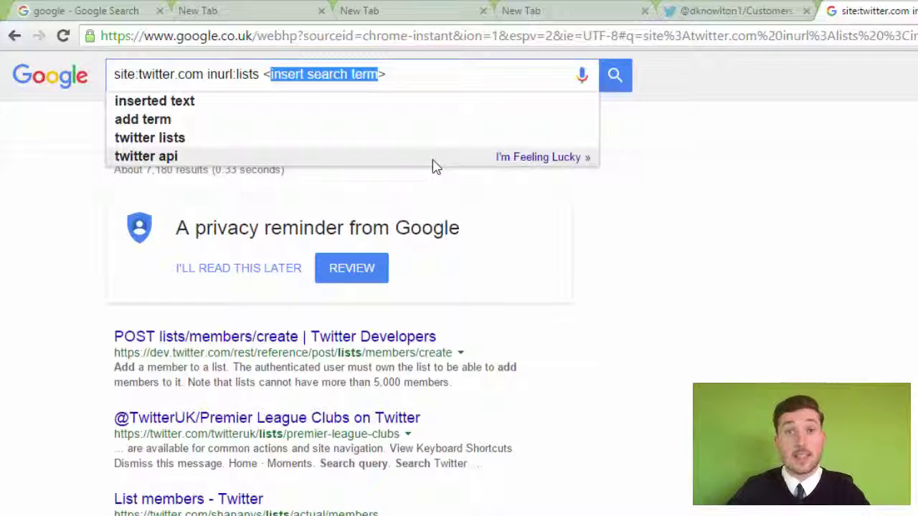
pyautogui.write('kent b')
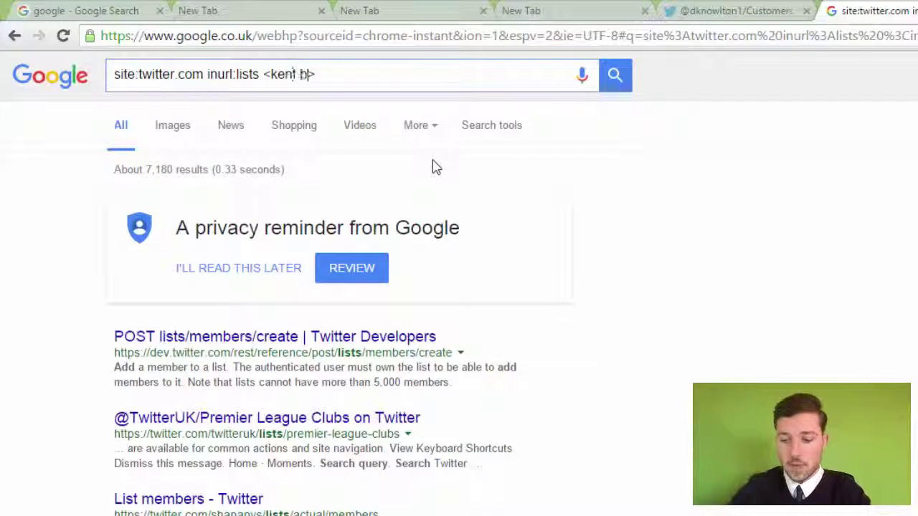
pyautogui.write('usinesase')
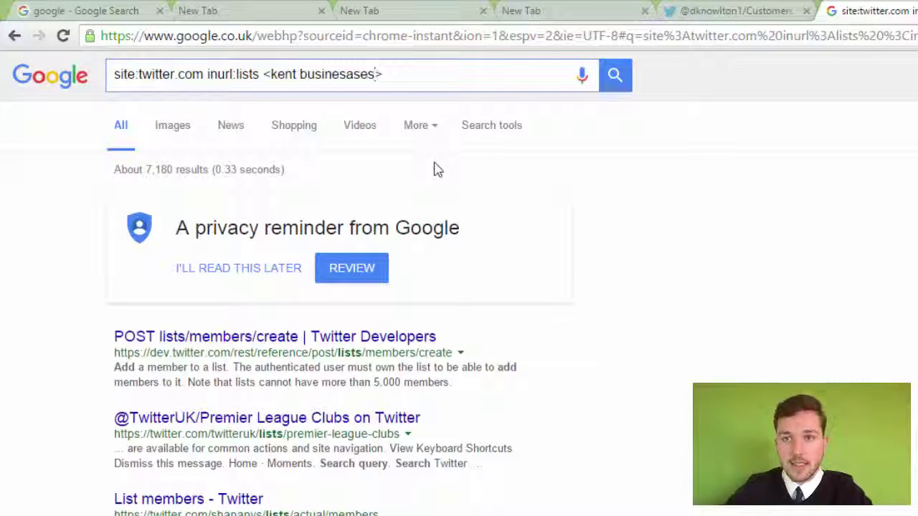
pyautogui.write('s')
pyautogui.press('BackSpace')
pyautogui.press('BackSpace')
pyautogui.press('BackSpace')
pyautogui.press('BackSpace')
pyautogui.press('BackSpace')
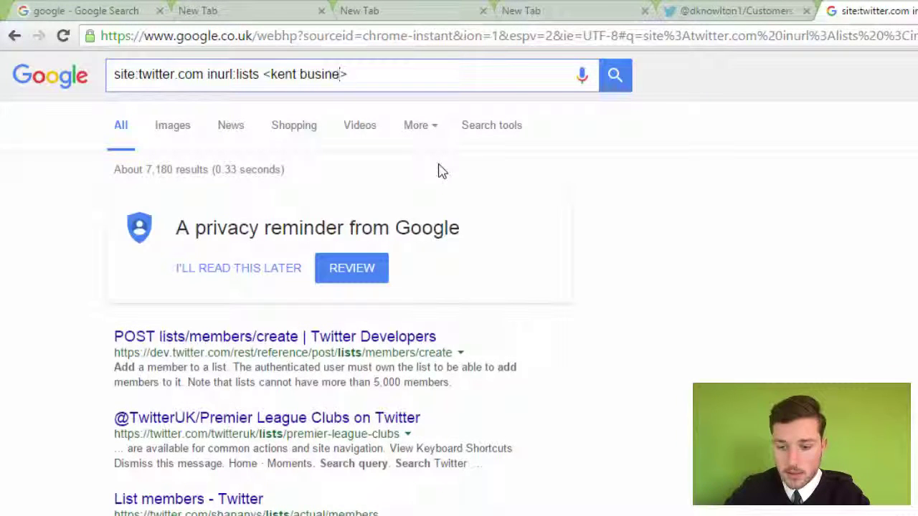
pyautogui.write('sses')
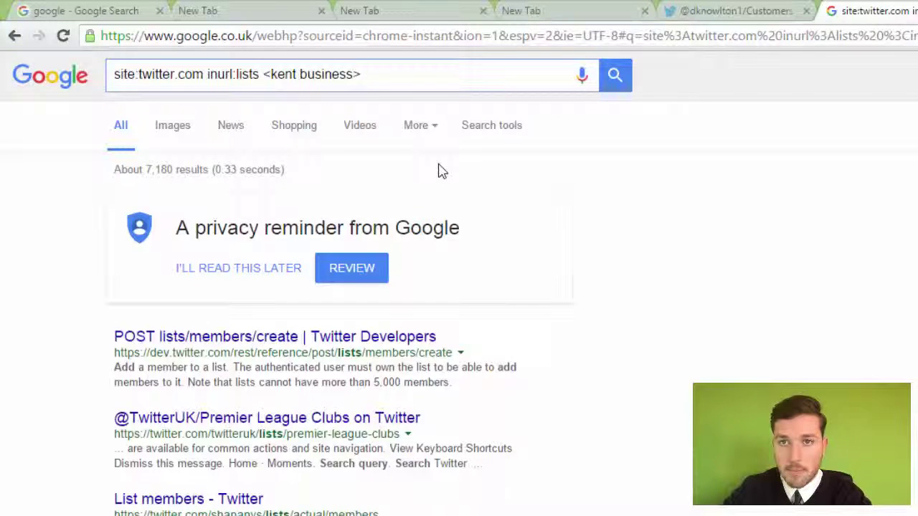
pyautogui.press('Return')
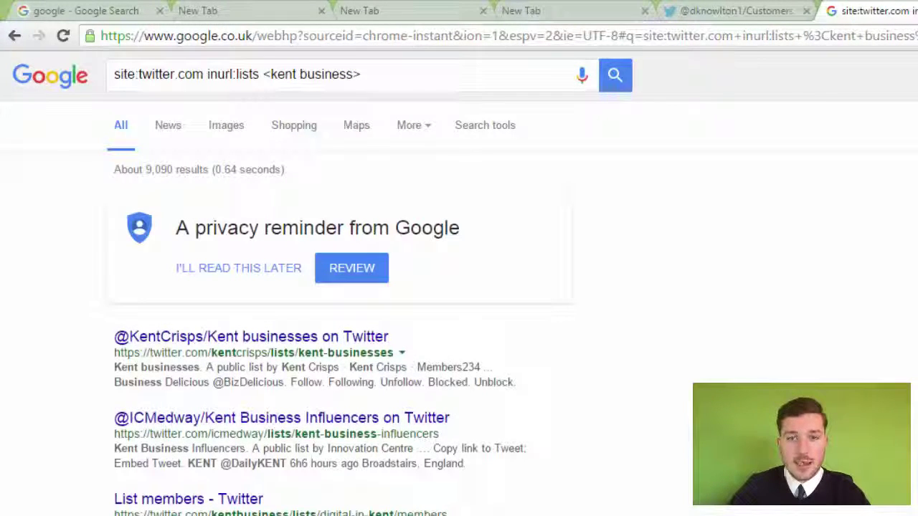
# Step: Open the Kent businesses list by KentCrisps from the search results and browse its members
pyautogui.click(226, 342)
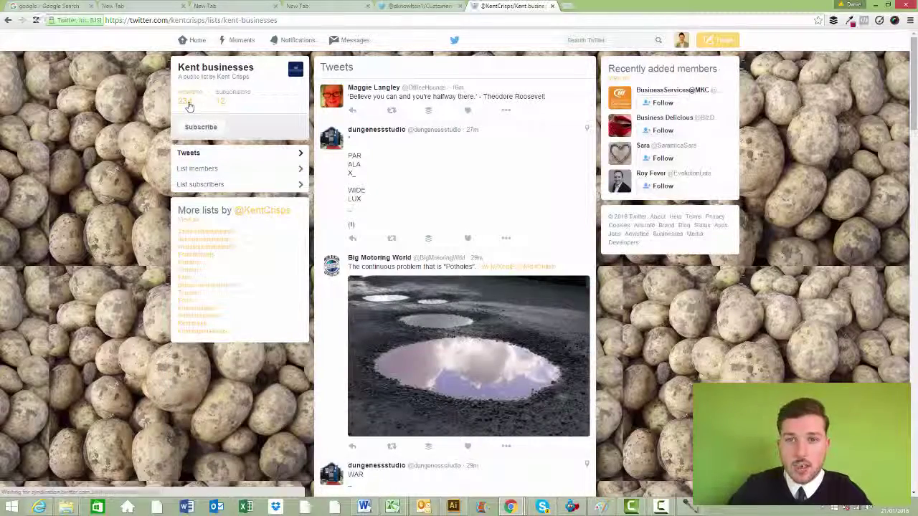
pyautogui.click(189, 105)
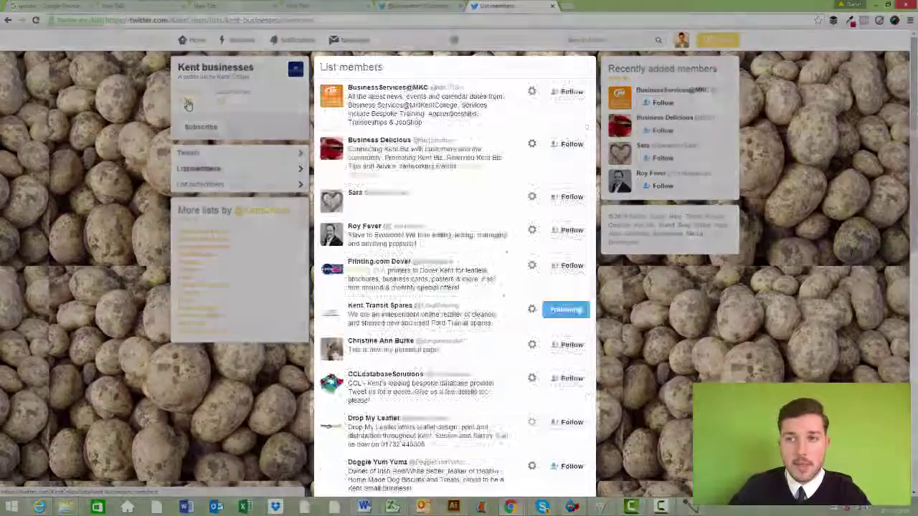
pyautogui.scroll(-5, 428, 96)
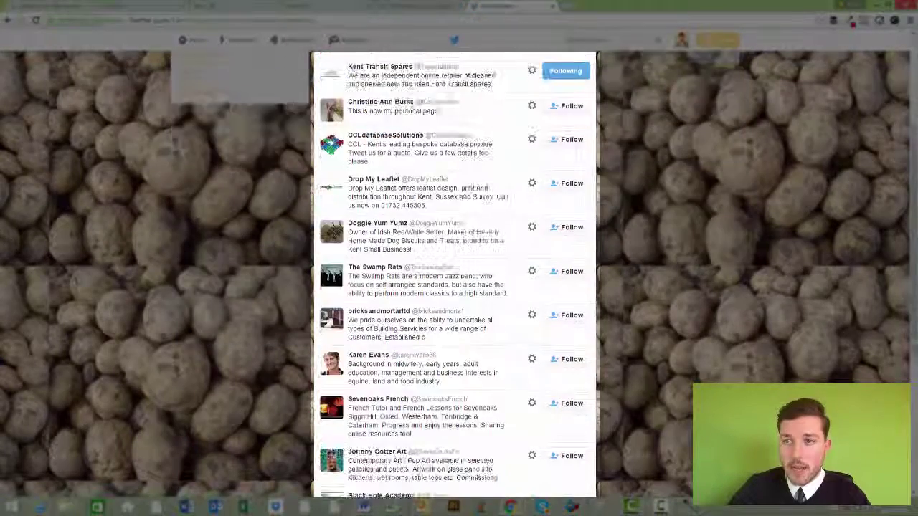
pyautogui.scroll(6, 404, 136)
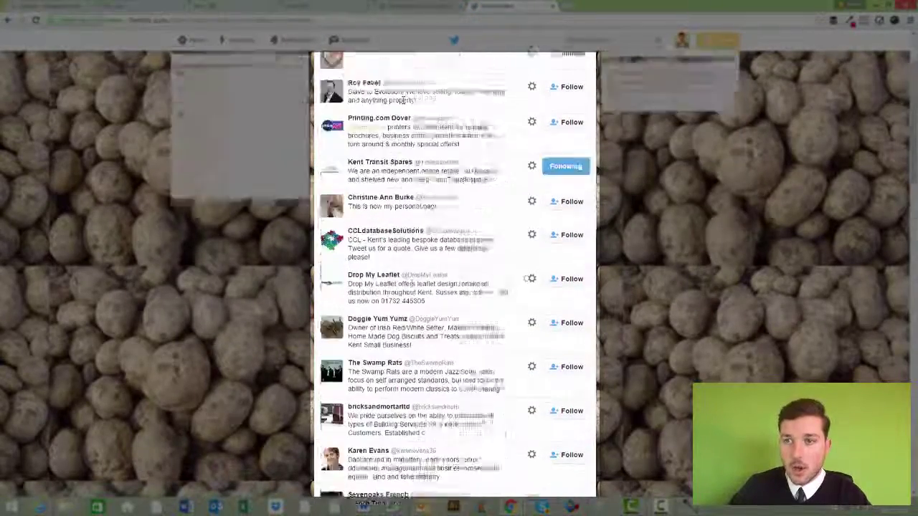
pyautogui.scroll(-8, 403, 154)
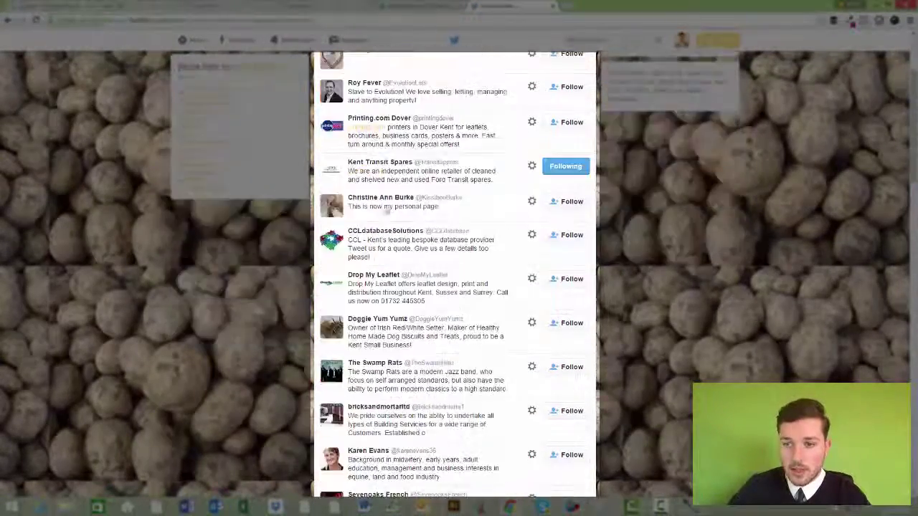
pyautogui.scroll(-1, 401, 215)
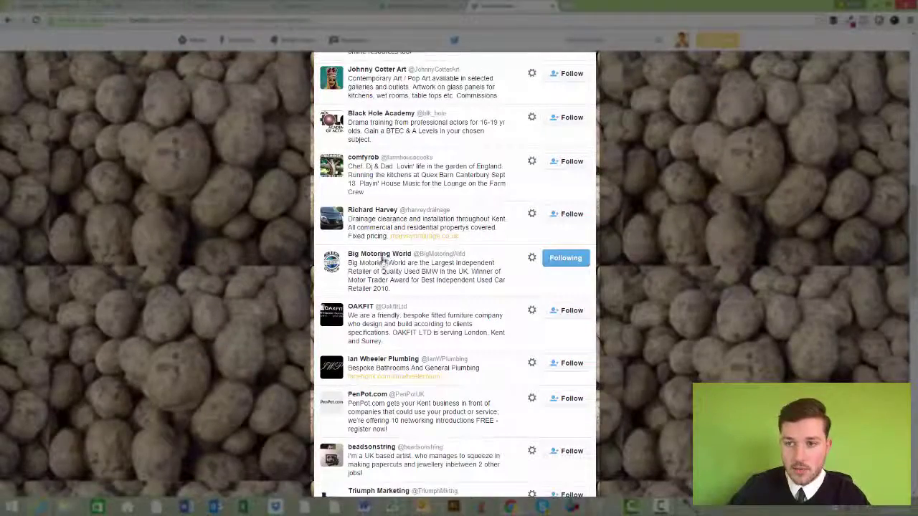
pyautogui.click(380, 255)
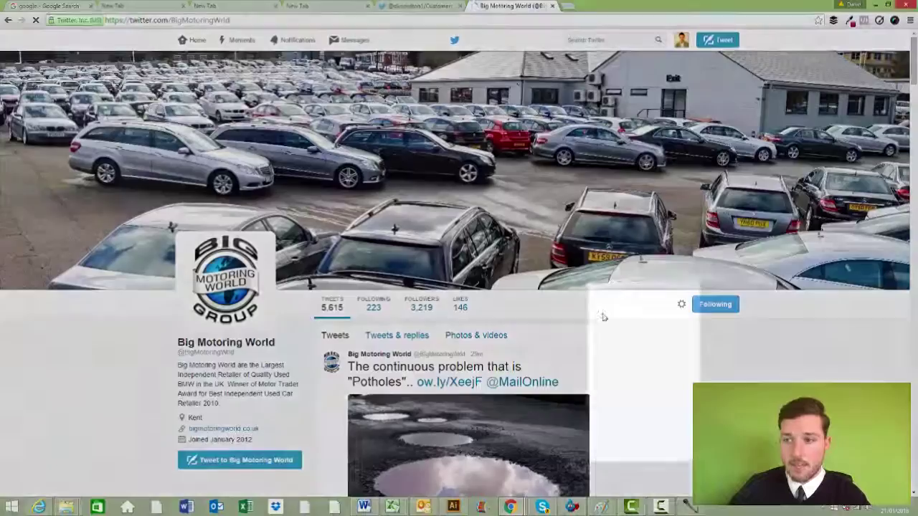
pyautogui.click(682, 304)
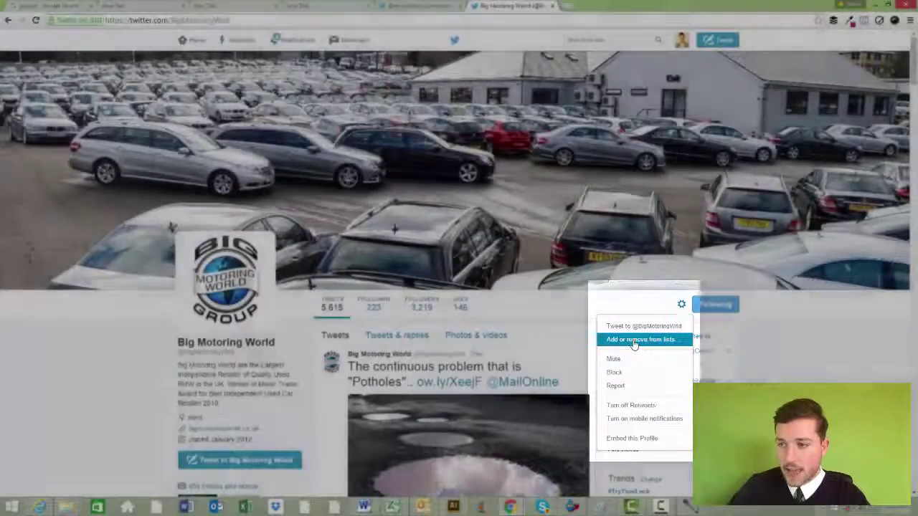
pyautogui.click(634, 345)
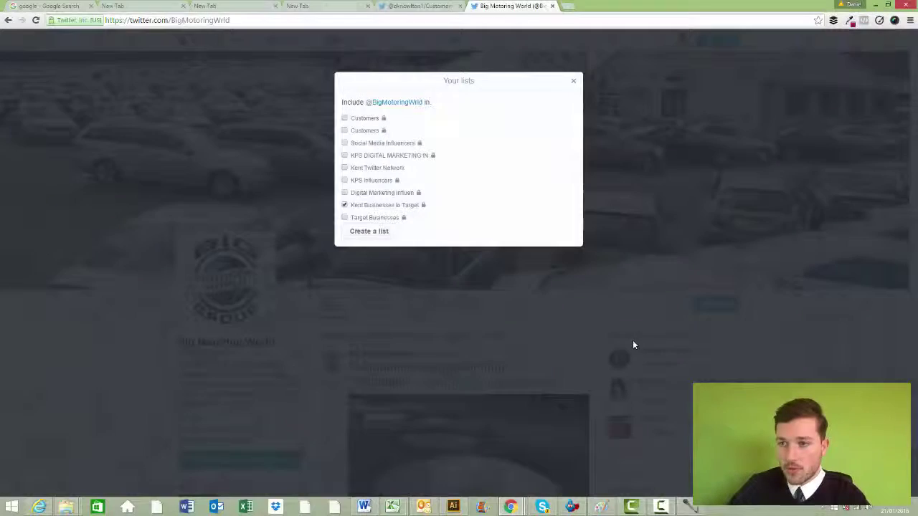
# Step: Try including Big Motoring World in the KPS Influencers list, then close the list selection
pyautogui.click(345, 119)
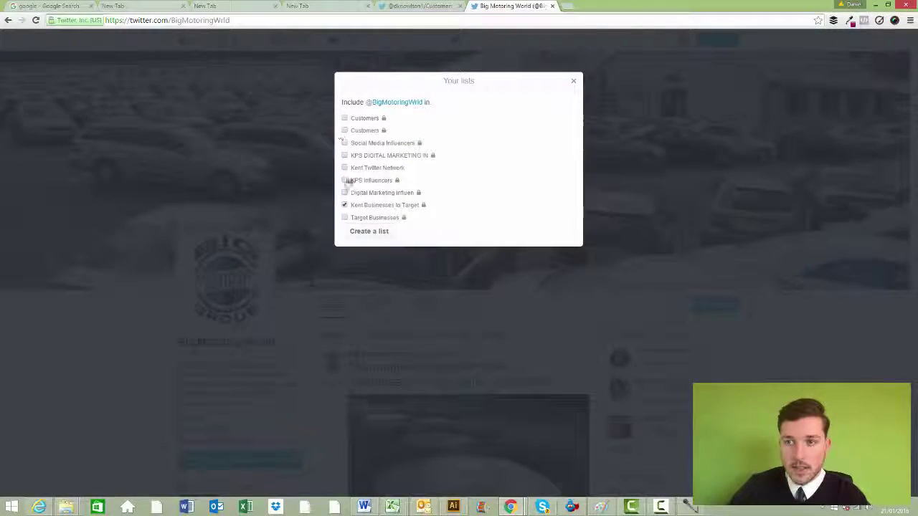
pyautogui.click(345, 181)
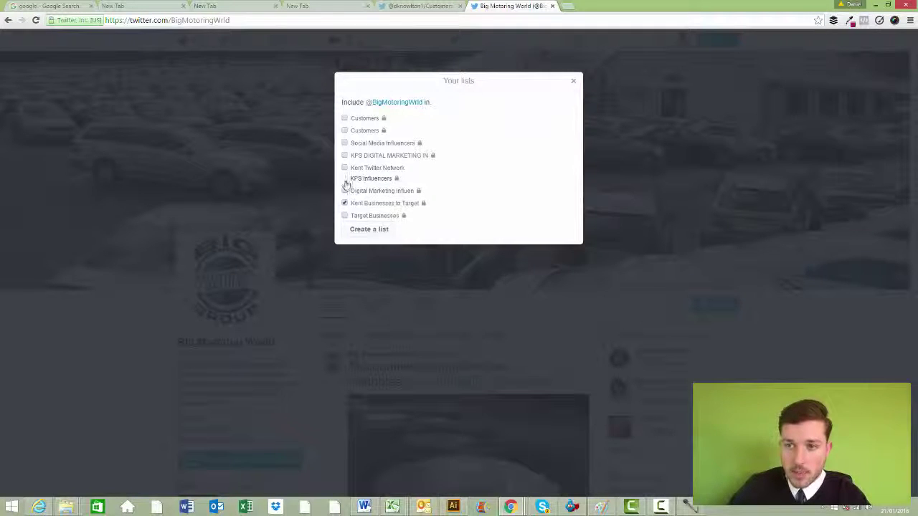
pyautogui.click(345, 180)
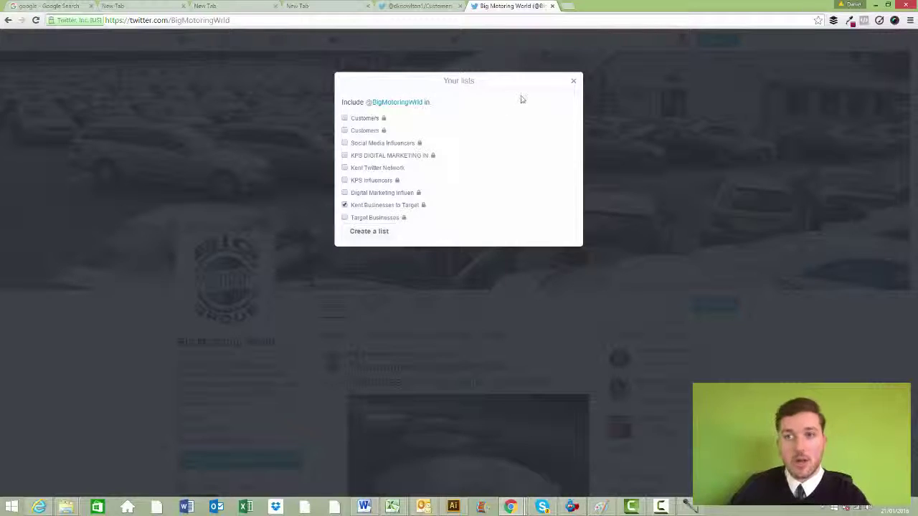
pyautogui.click(573, 84)
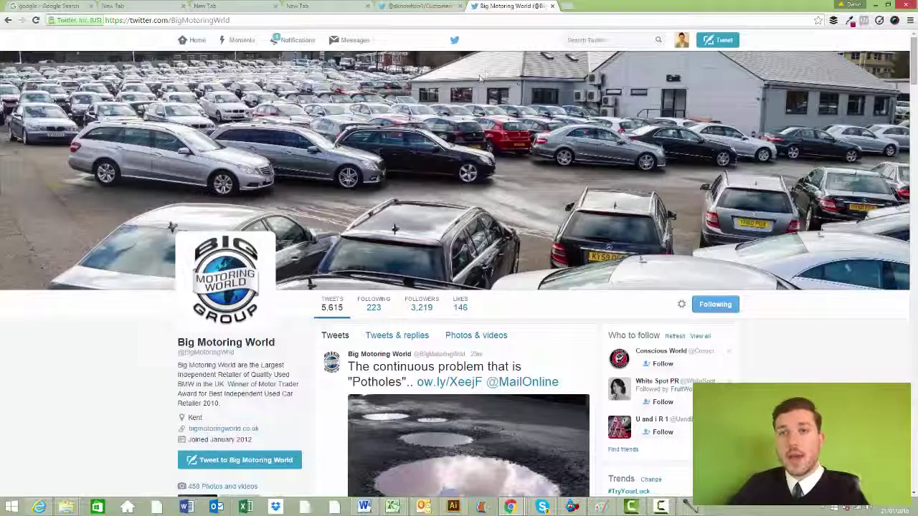
# Step: Go to the account's own Twitter lists and open the Customers list that has one member
pyautogui.click(680, 42)
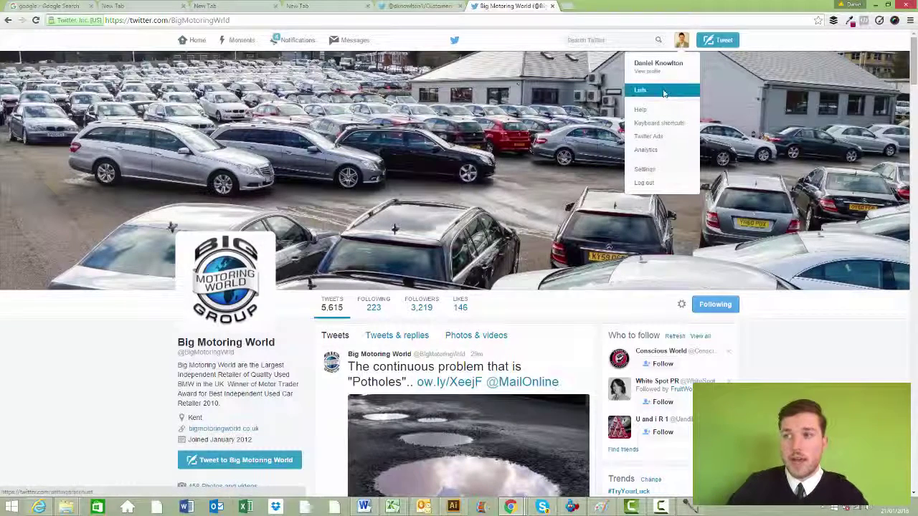
pyautogui.click(664, 92)
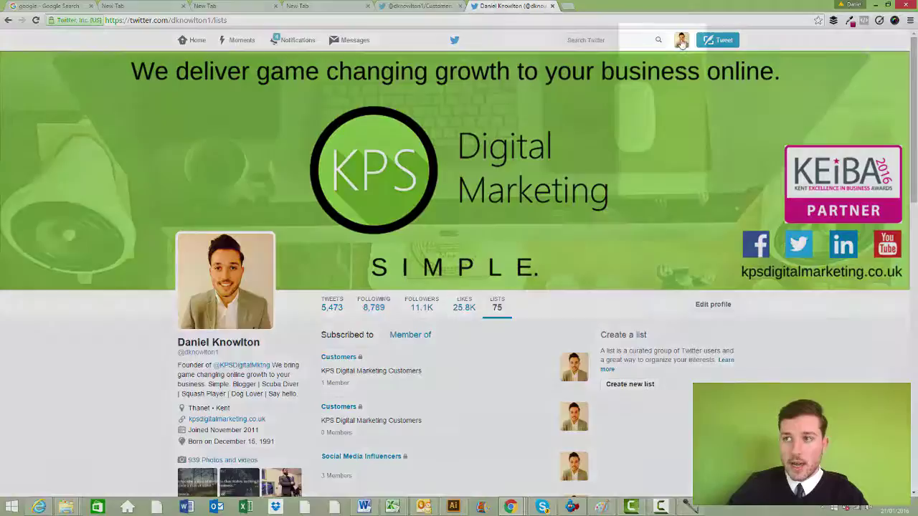
pyautogui.click(683, 43)
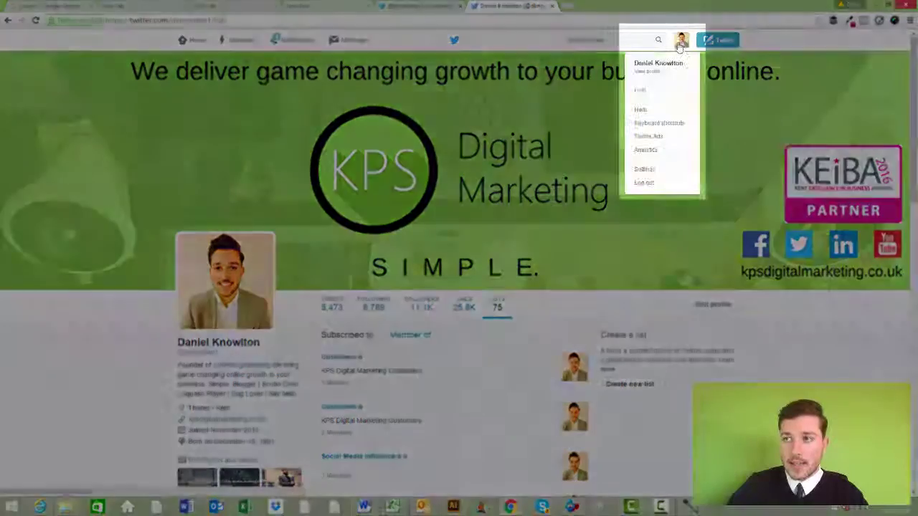
pyautogui.click(648, 98)
pyautogui.scroll(-3, 463, 258)
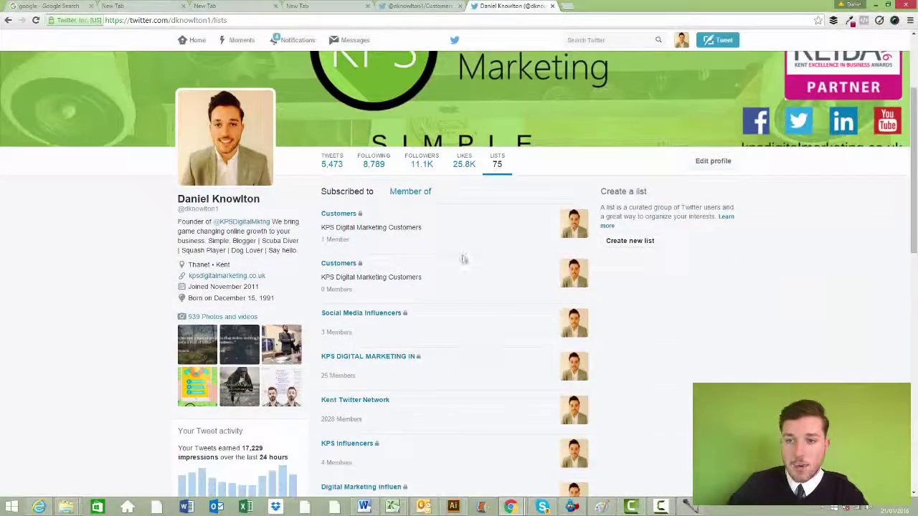
pyautogui.click(340, 214)
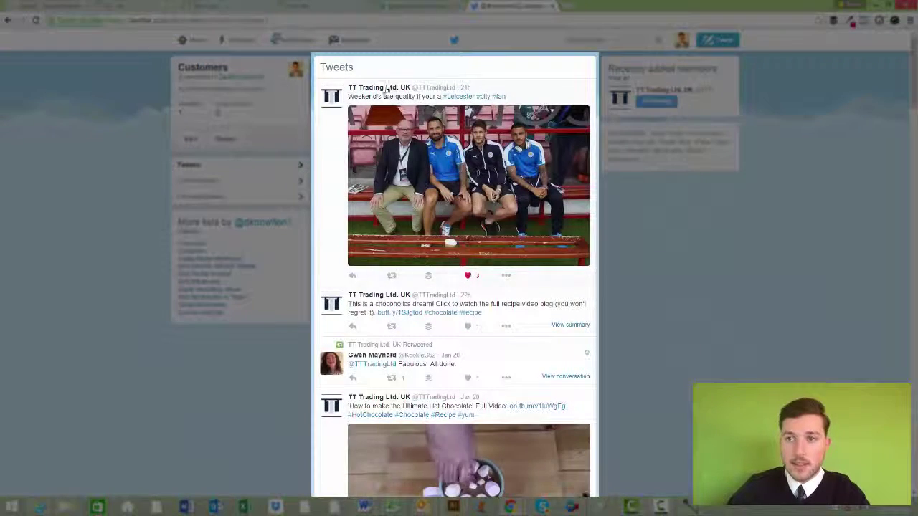
# Step: Like TT Trading Ltd. UK's "This is a chocoholics dream!" recipe tweet in the Customers list
pyautogui.moveTo(453, 88)
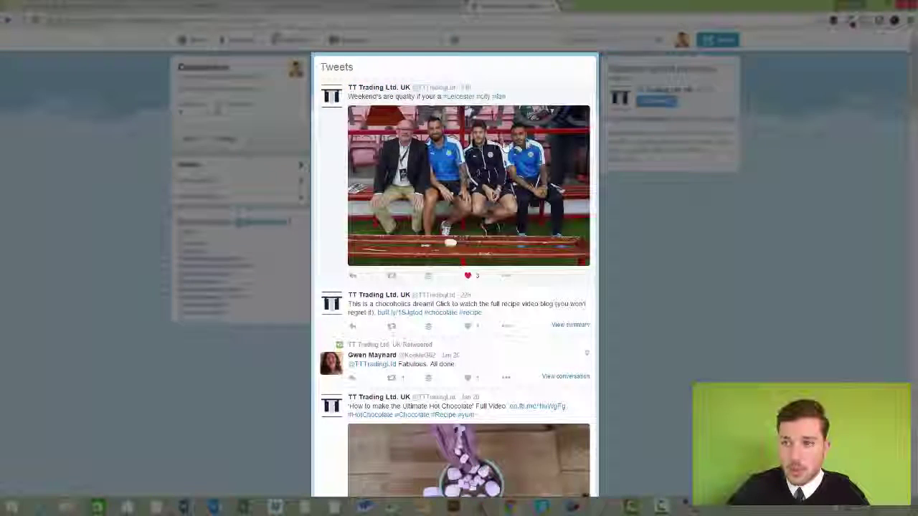
pyautogui.scroll(-2, 470, 168)
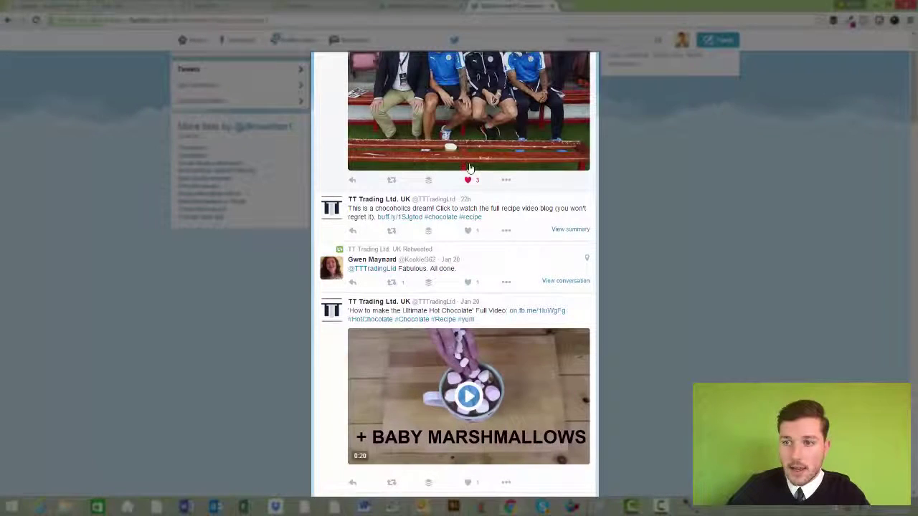
pyautogui.click(467, 230)
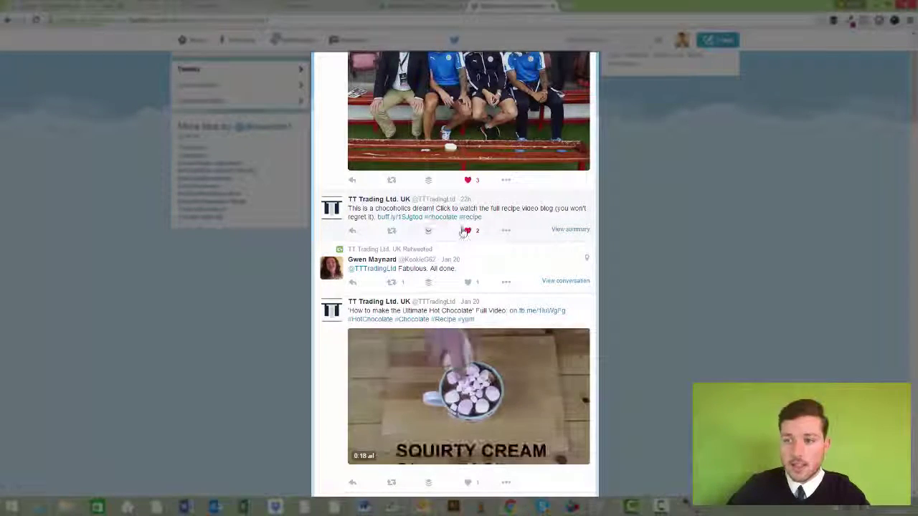
# Step: Retweet the chocoholics recipe tweet as a quote with the comment "Great Recipe!"
pyautogui.click(395, 233)
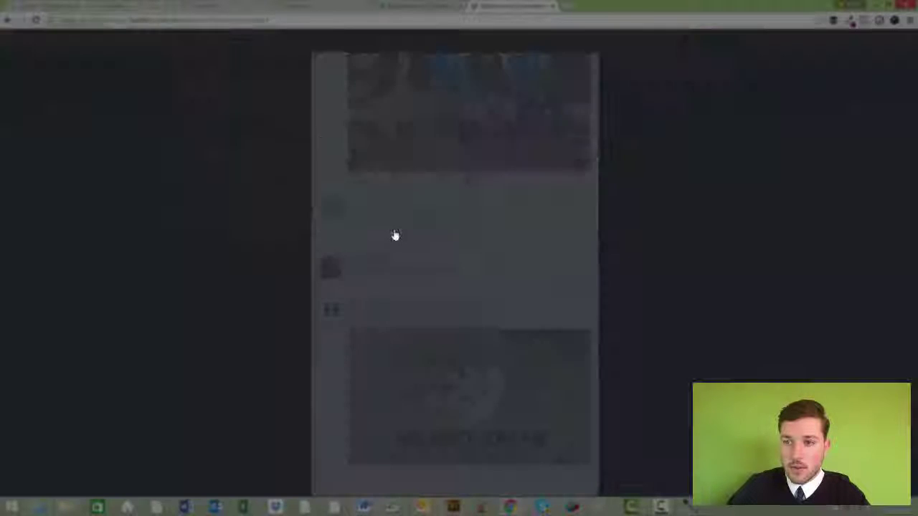
pyautogui.click(495, 155)
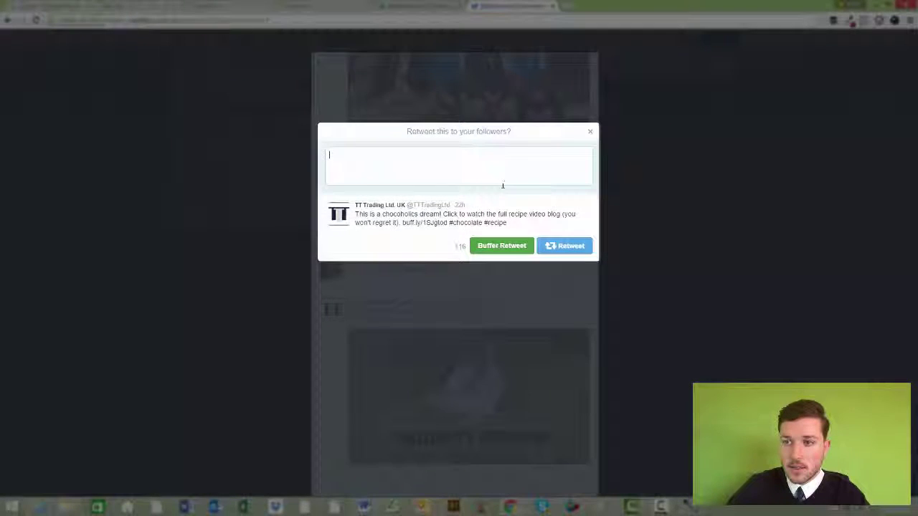
pyautogui.write('Great Recipe!')
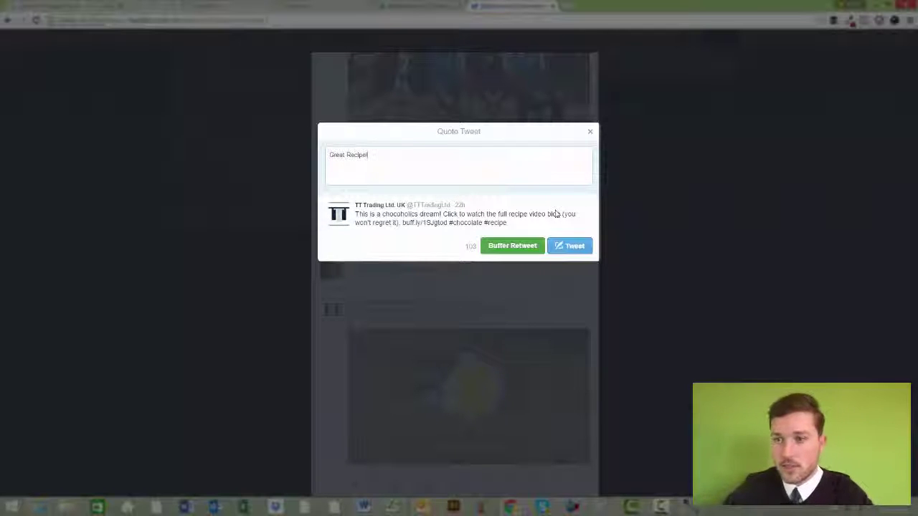
pyautogui.click(571, 246)
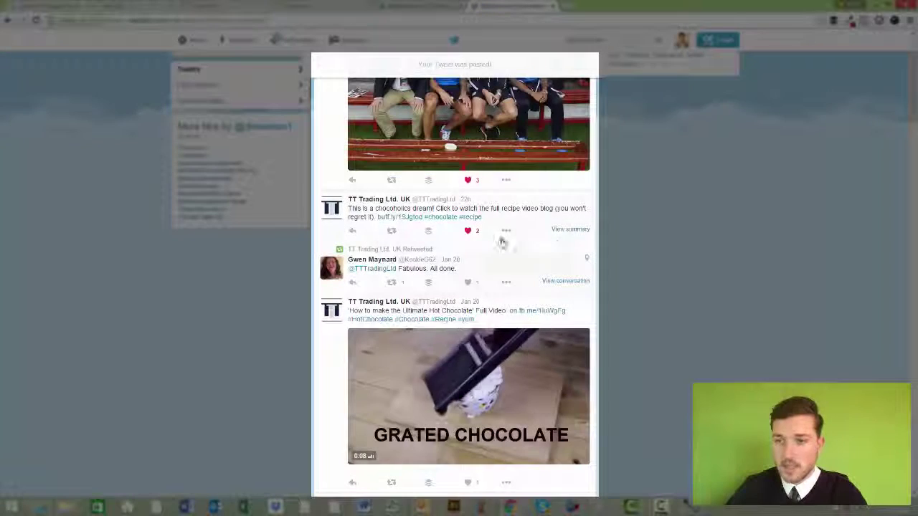
# Step: Open a reply to TT Trading's Ultimate Hot Chocolate video tweet, leave it unsent, and look through the Customers list's tweets
pyautogui.scroll(-2, 488, 244)
pyautogui.scroll(-2, 428, 336)
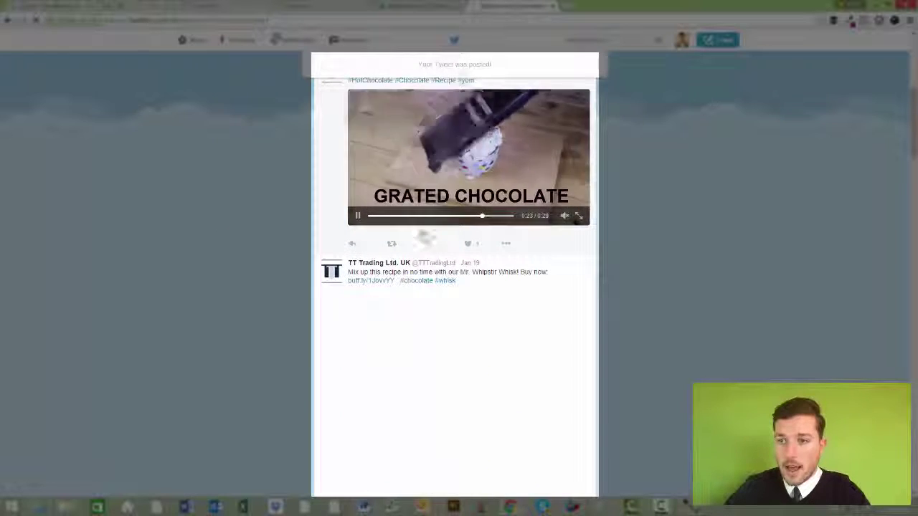
pyautogui.click(351, 245)
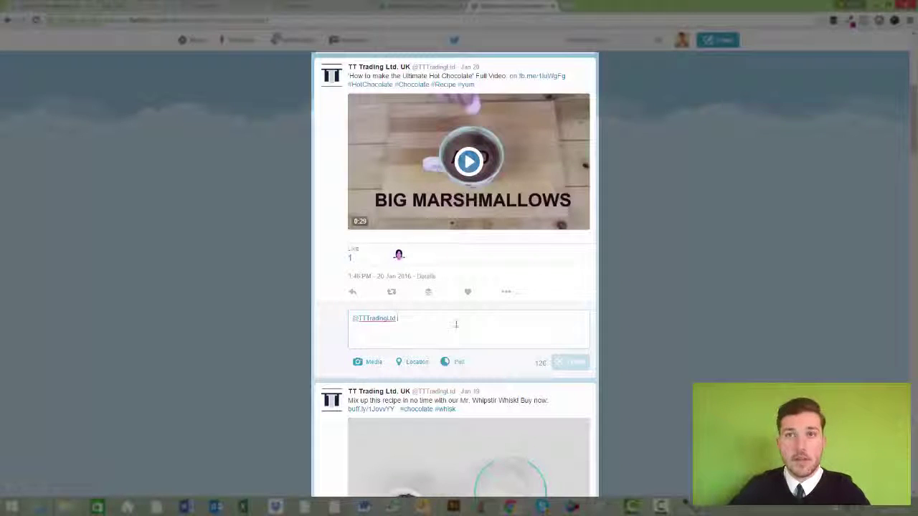
pyautogui.scroll(2, 545, 251)
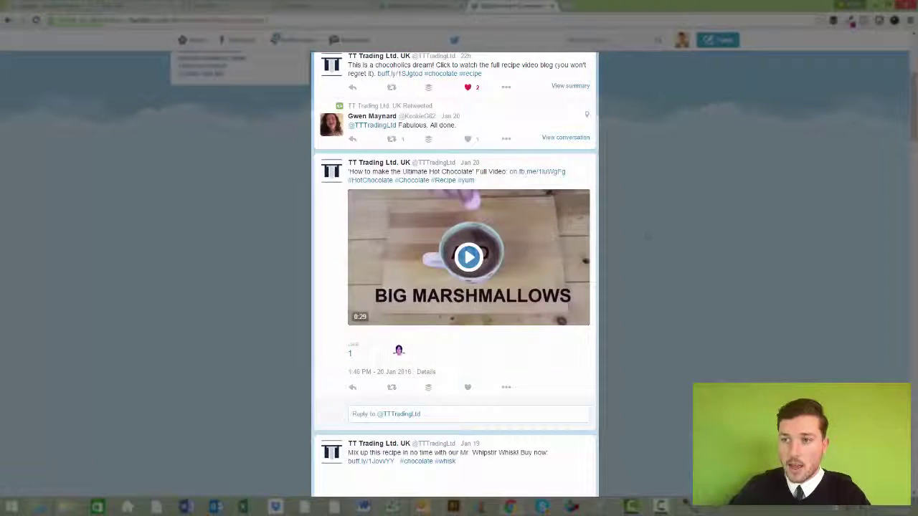
pyautogui.scroll(-5, 525, 172)
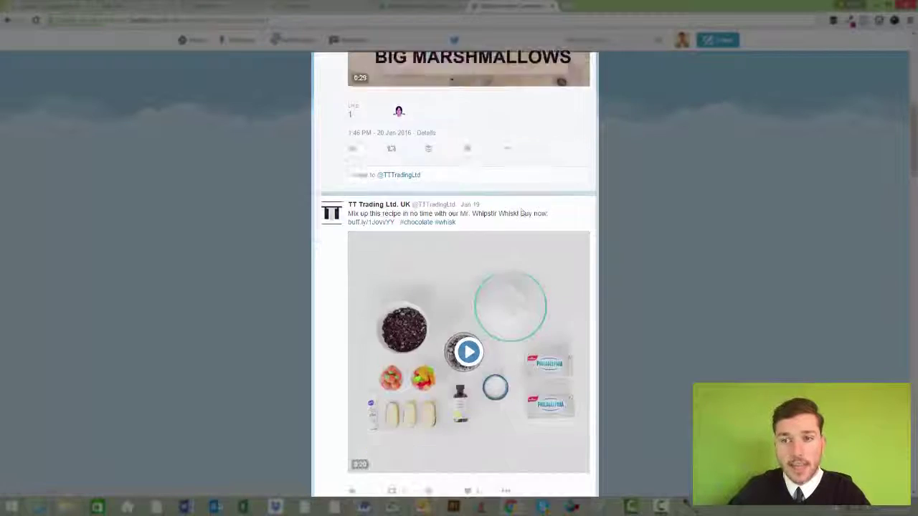
pyautogui.scroll(10, 528, 218)
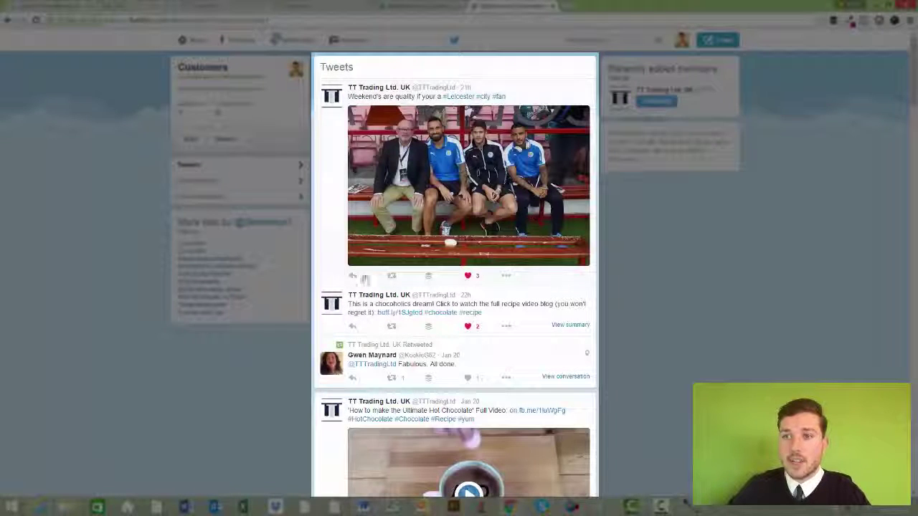